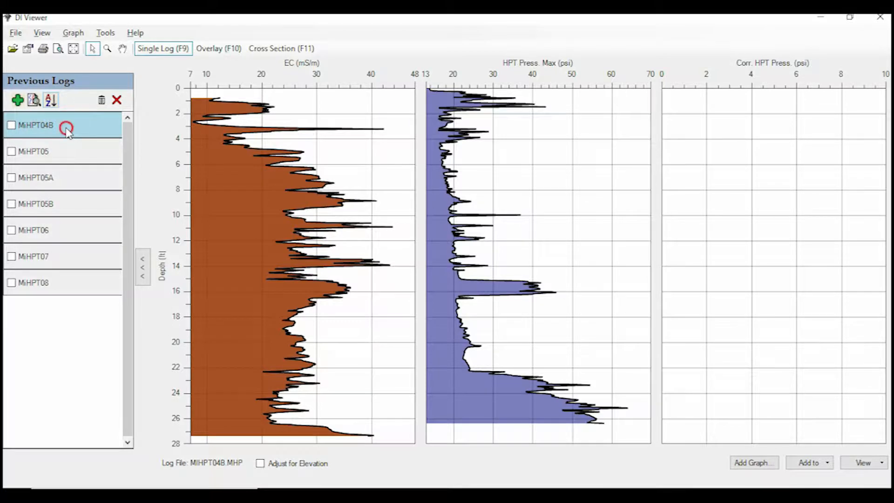
- Add the previous logs MiHPT04B and MiHPT05B to the cross section without loading their piezometric pressure points
right_click(67, 129)
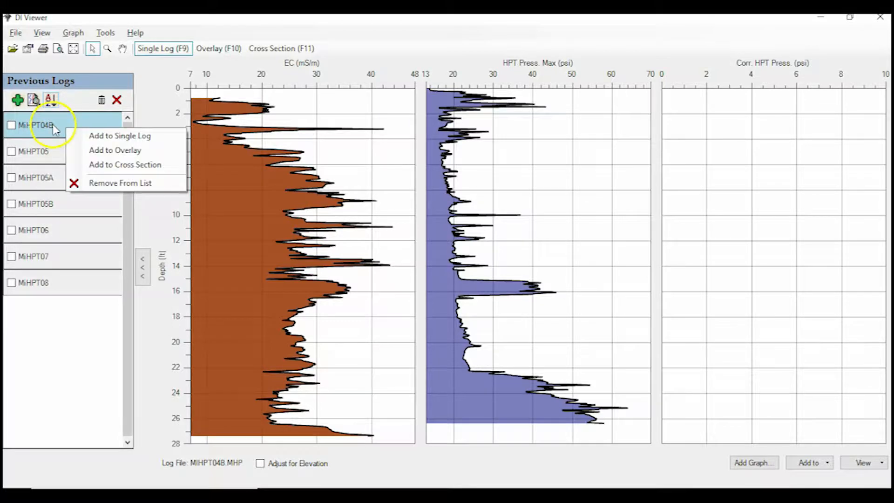
left_click(110, 164)
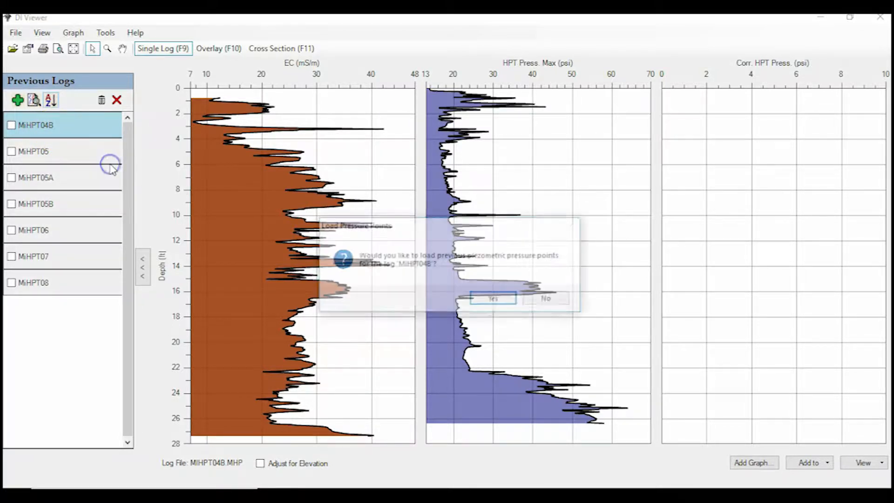
left_click(548, 300)
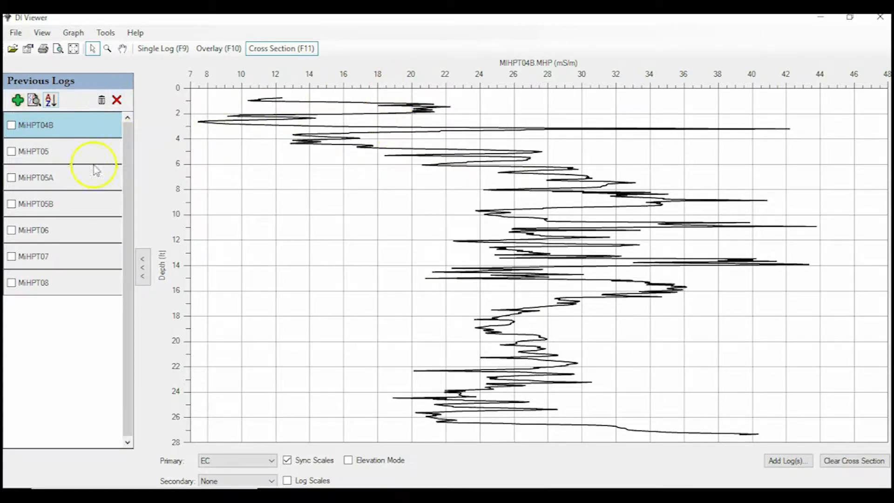
right_click(92, 211)
left_click(145, 243)
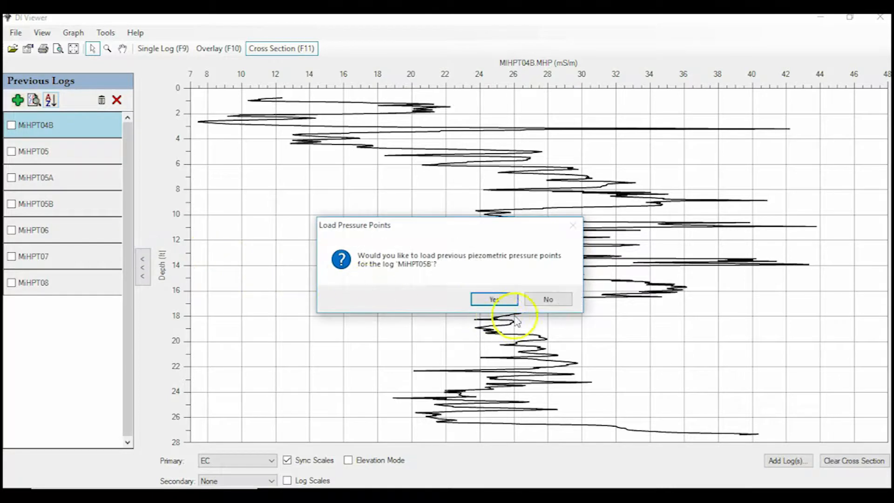
left_click(539, 300)
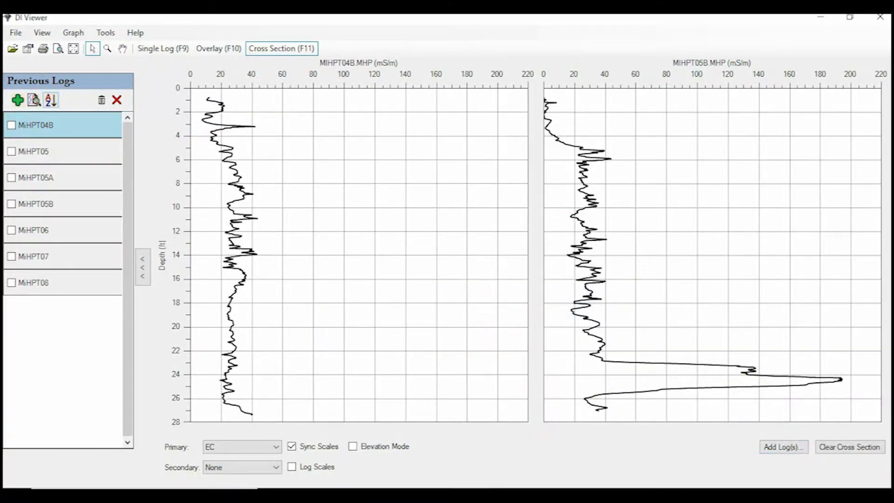
- Add the log files MiHPT06.zip and MiHPT07.zip to the cross section without loading previous pressure points
left_click(776, 443)
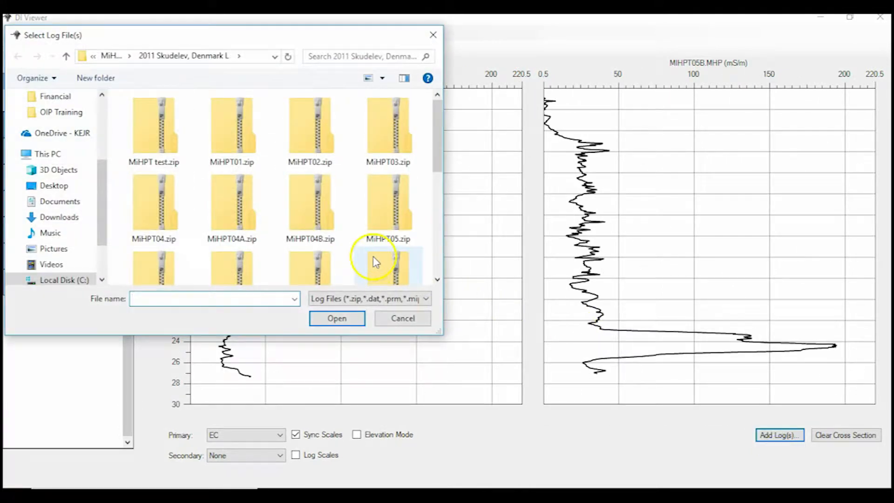
left_click(436, 248)
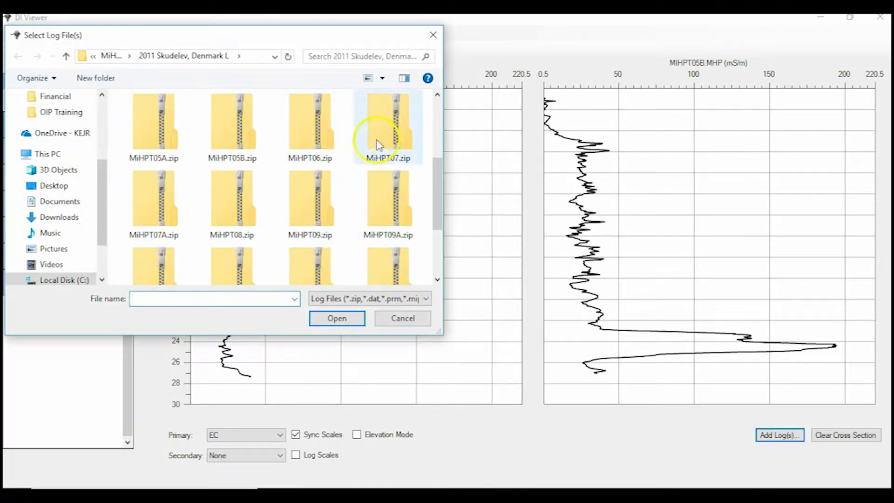
left_click(325, 142)
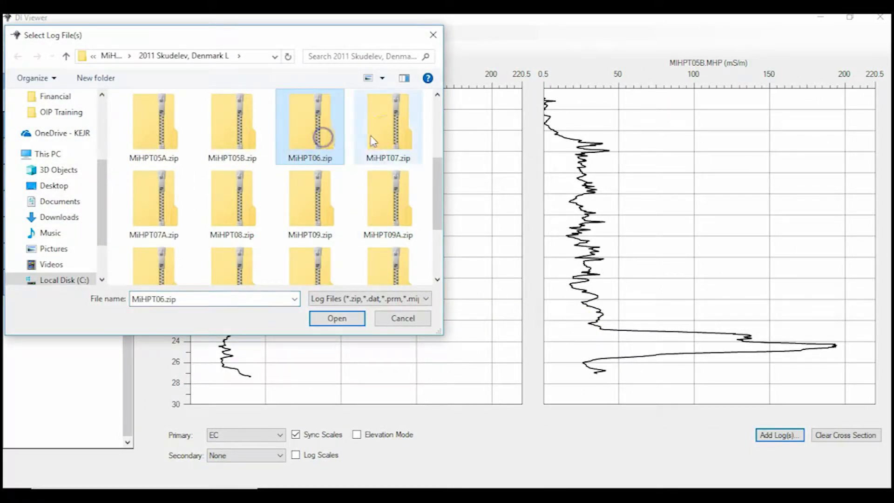
left_click(403, 139, "ctrl")
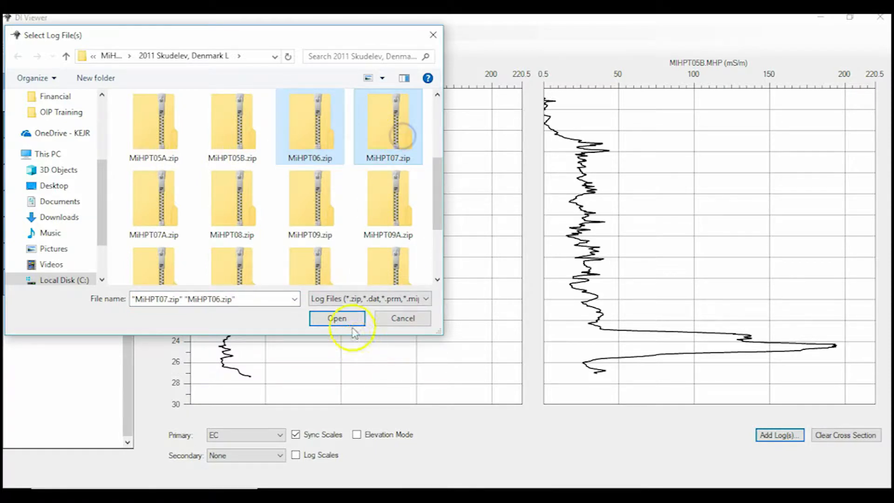
left_click(344, 320)
left_click(548, 300)
left_click(545, 298)
- Add the log files MiHPT10.zip and MiHPT11.zip to the cross section, declining their previous pressure points
left_click(770, 449)
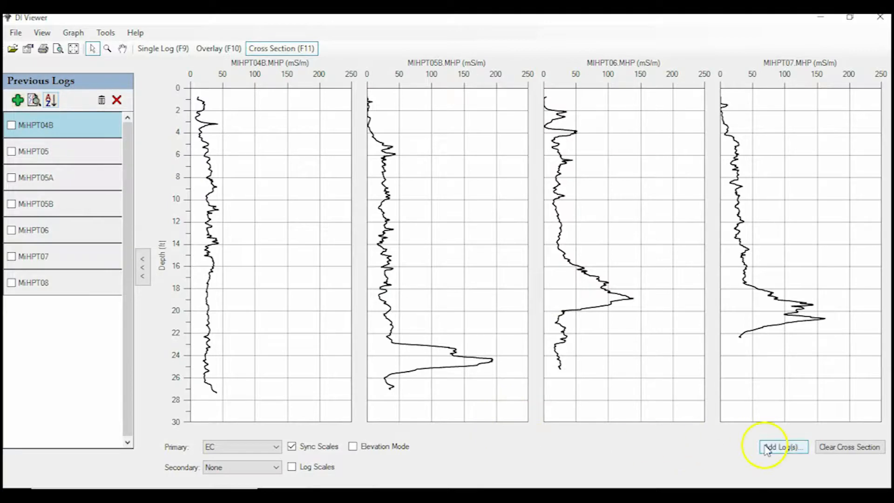
scroll(439, 266, "down", 5)
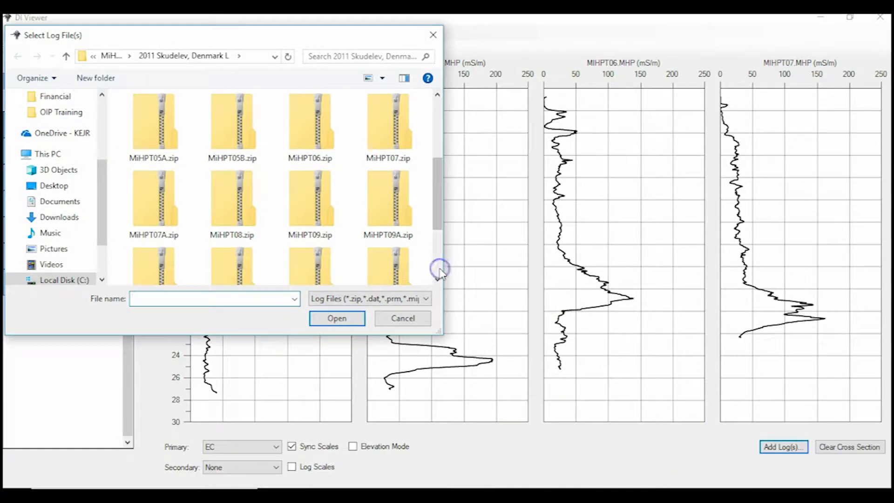
left_click(167, 165)
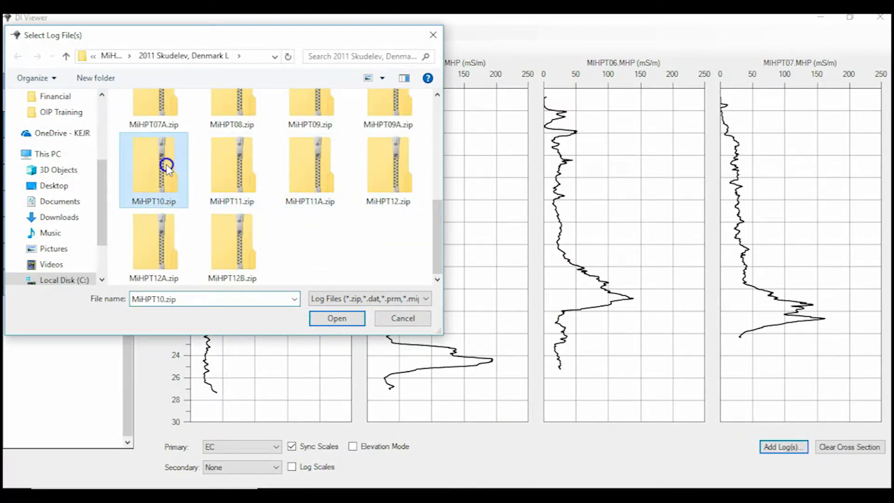
left_click(224, 169, "ctrl")
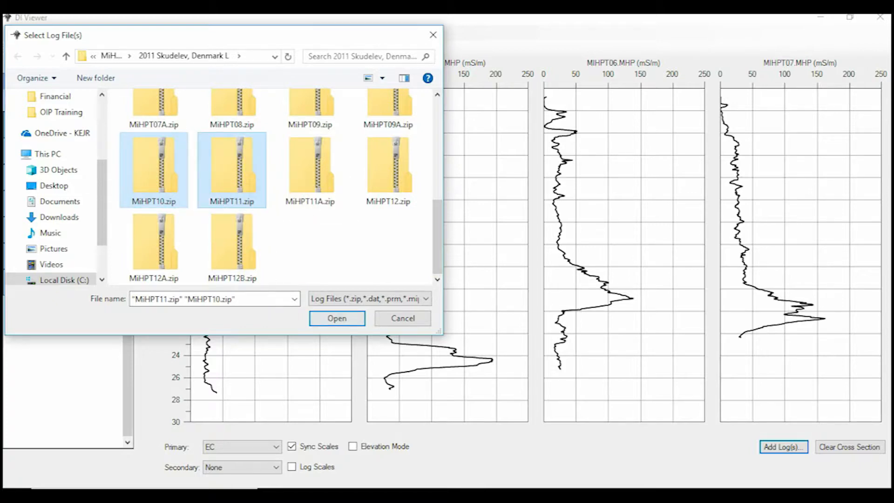
left_click(336, 319)
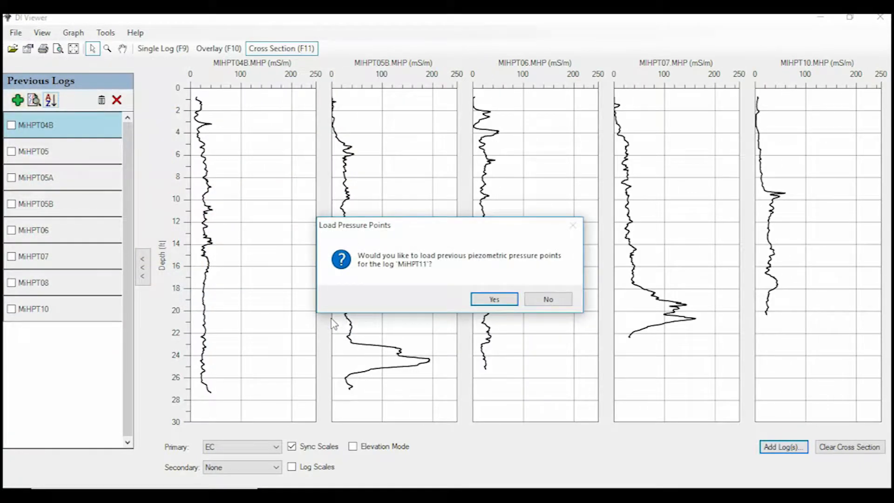
left_click(544, 300)
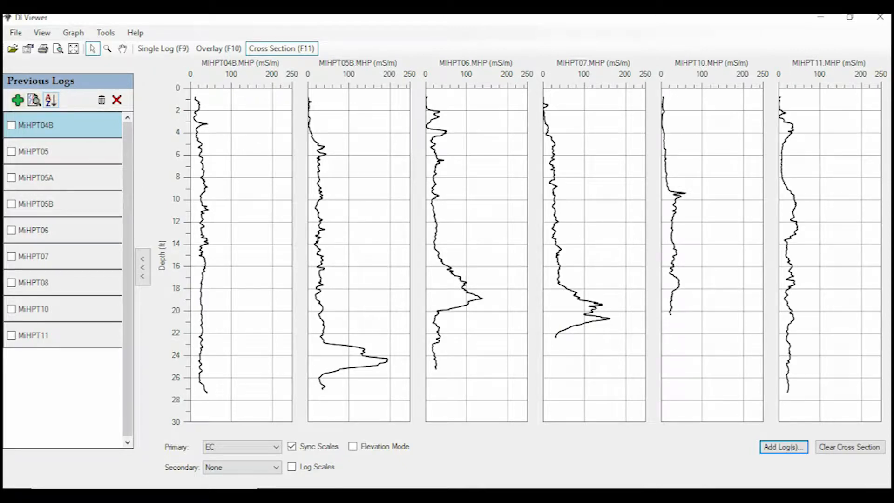
- Unsync the graph scales and plot HPT Press. Max as the primary series with XSD Max as the secondary
left_click(292, 447)
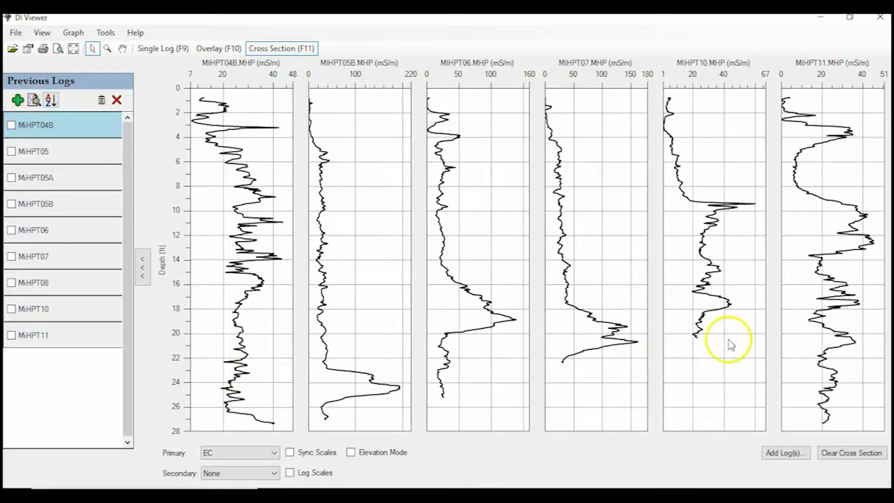
left_click(239, 453)
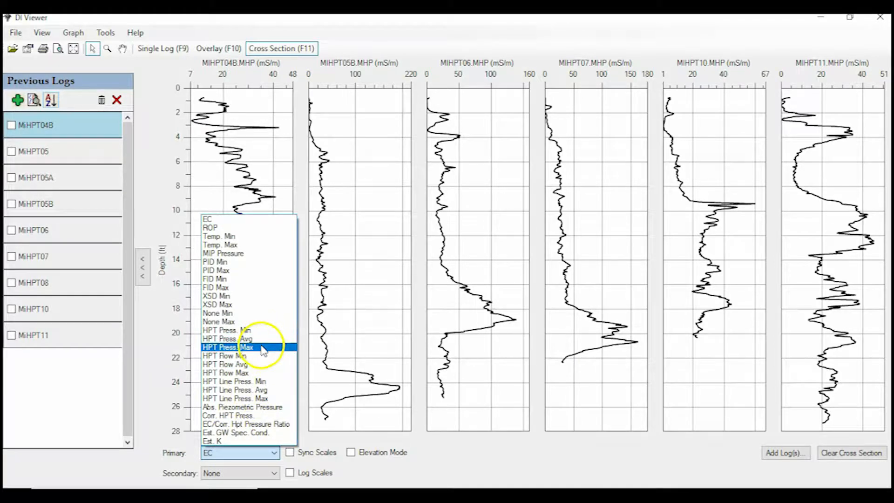
left_click(262, 349)
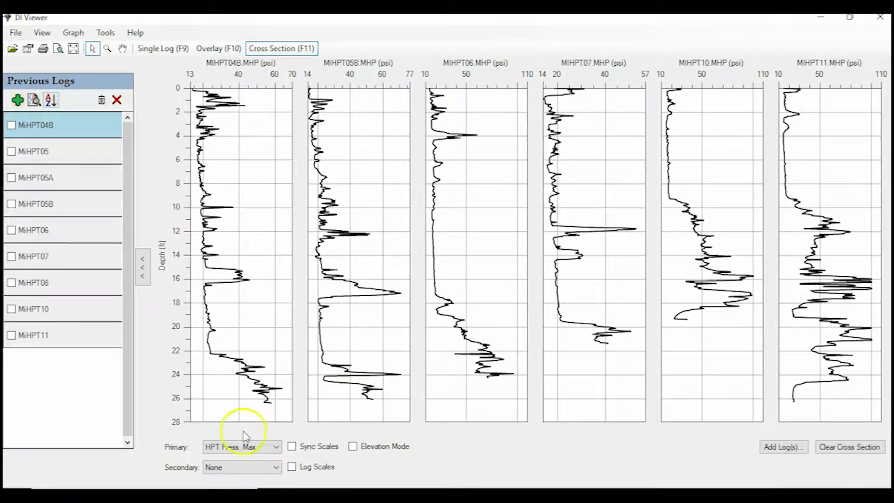
left_click(239, 473)
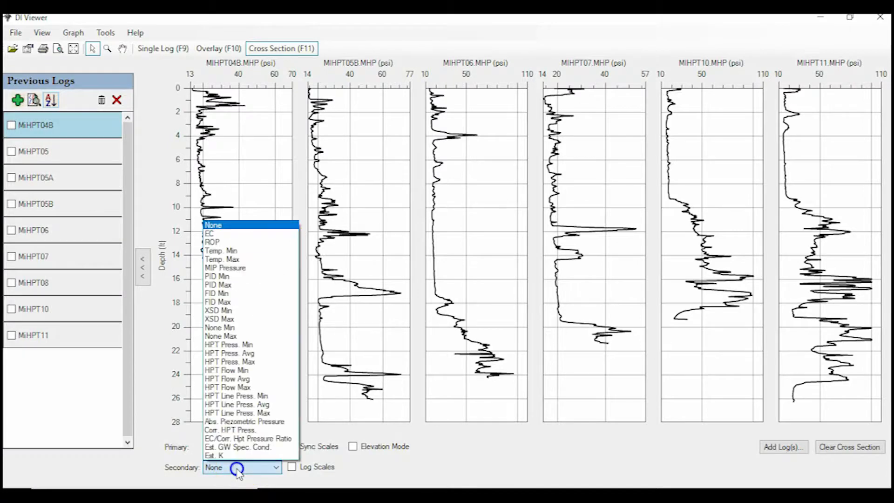
left_click(258, 319)
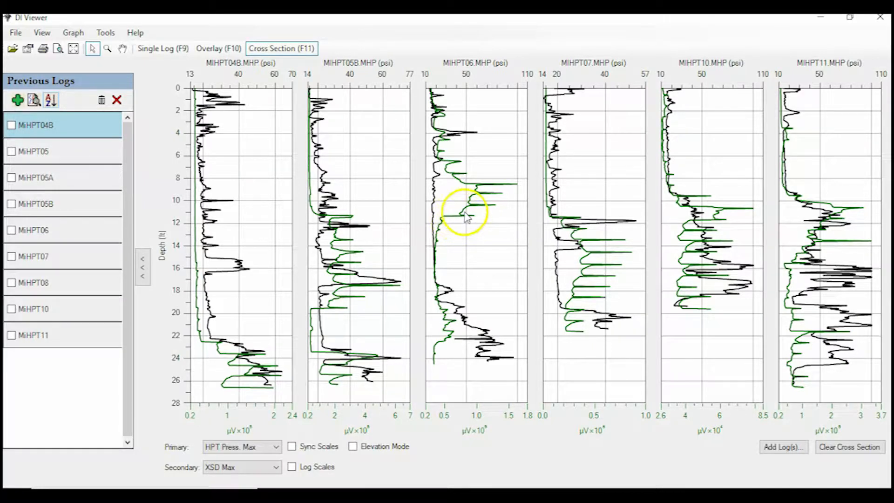
- Show a green fill under the Detector 3 Max series and lower the fill's transparency setting
mouse_move(460, 220)
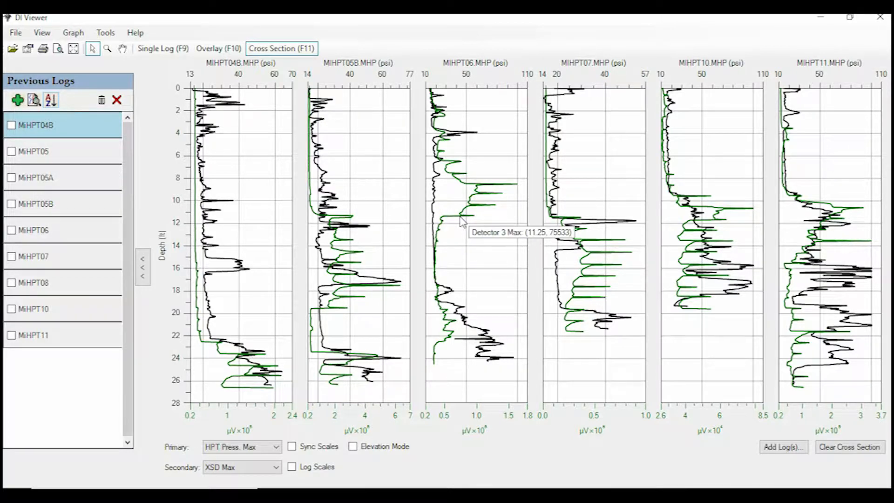
right_click(460, 219)
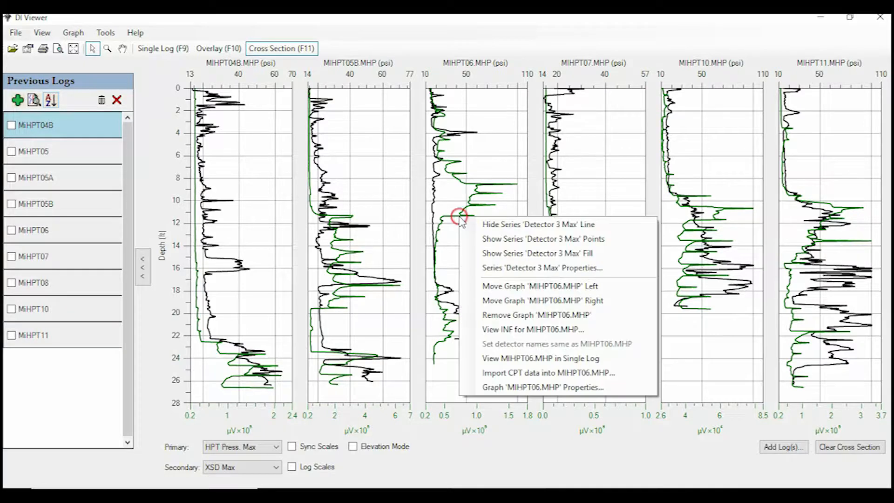
left_click(482, 269)
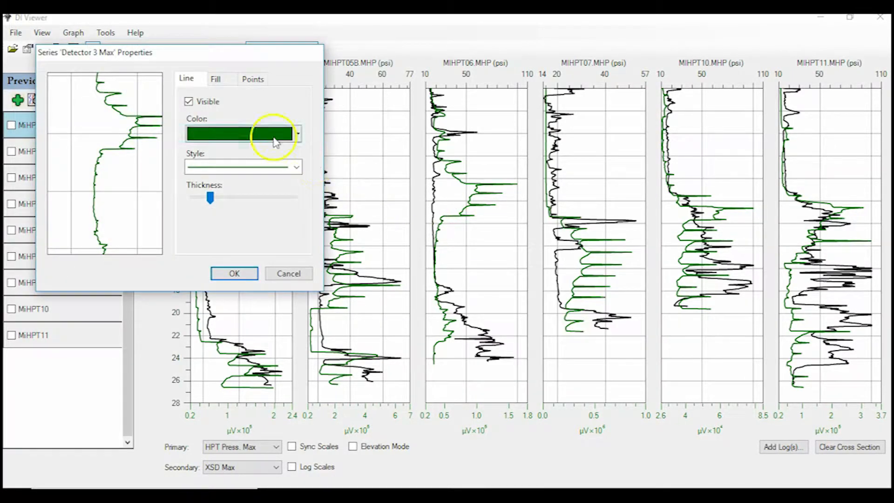
left_click(216, 80)
left_click(196, 101)
left_click_drag(266, 185, 212, 184)
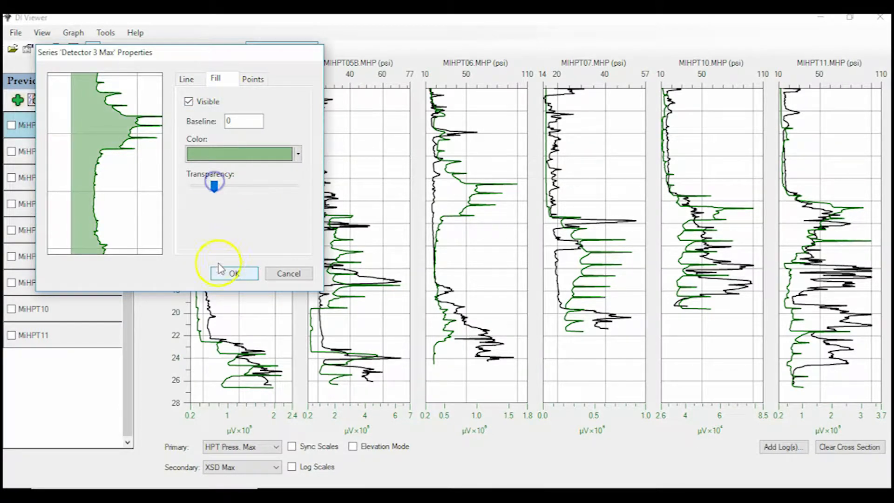
left_click(227, 273)
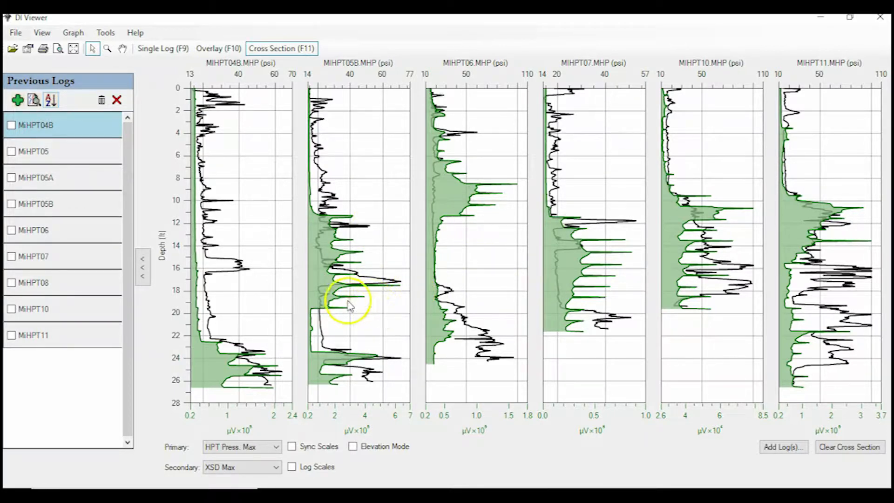
- Synchronize the scales across all cross-section graphs
mouse_move(210, 133)
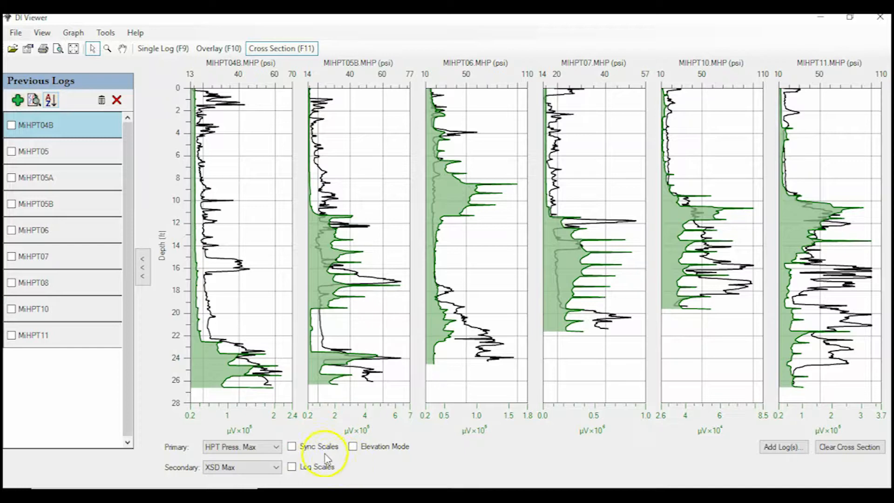
left_click(292, 447)
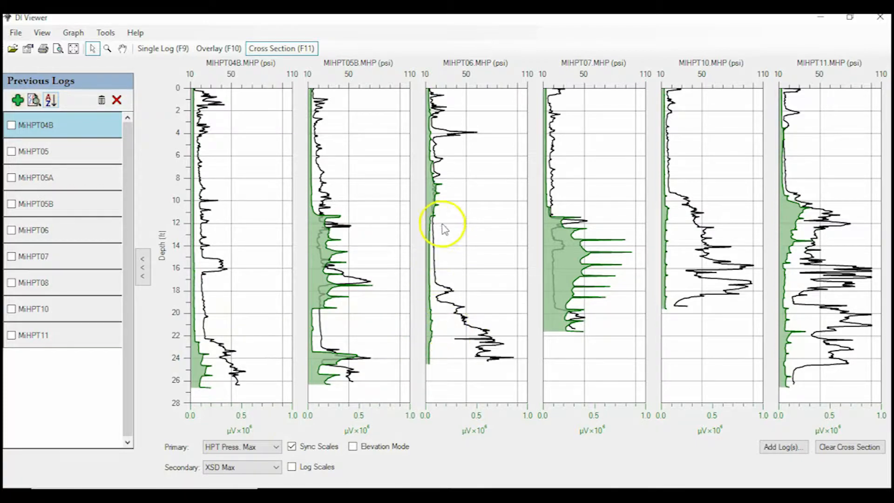
- Move the MIHPT07.MHP graph two places left in the cross section, next to MIHPT04B.MHP
mouse_move(573, 304)
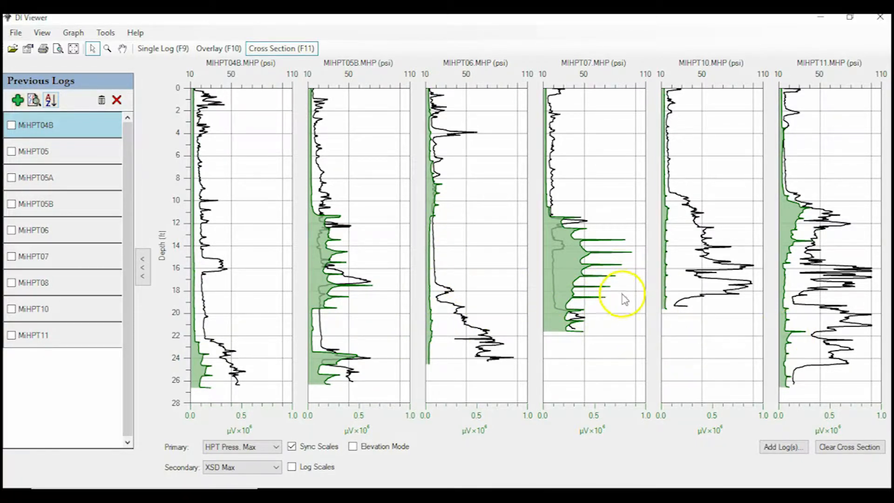
right_click(624, 324)
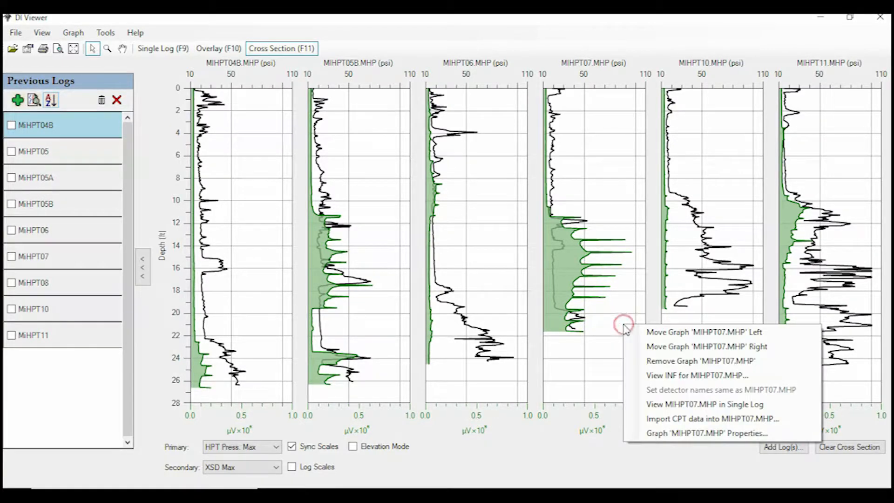
left_click(639, 333)
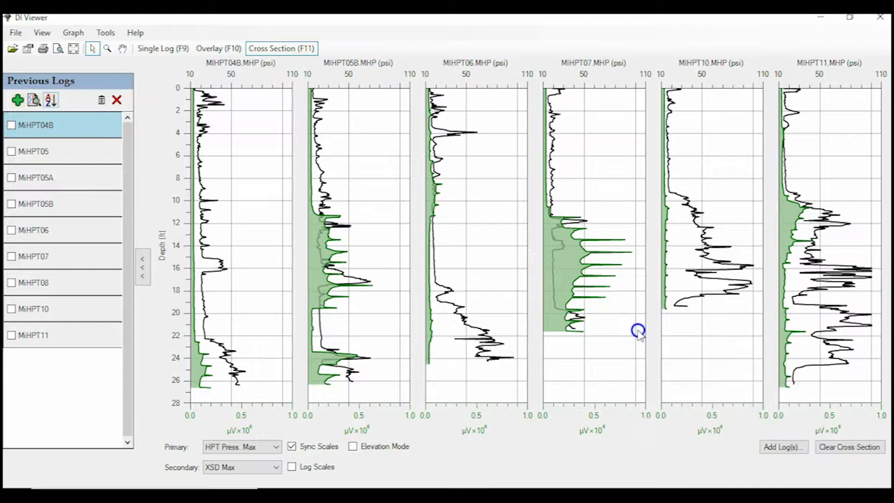
right_click(510, 349)
left_click(523, 354)
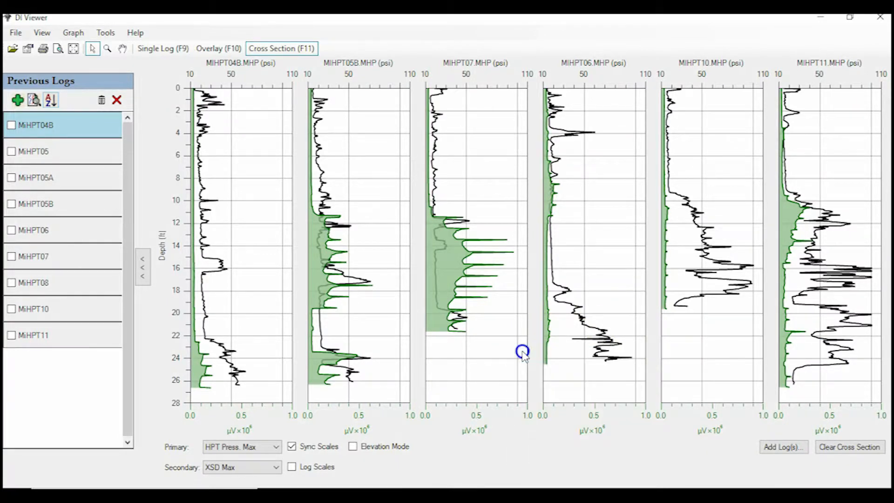
- Move the MIHPT07.MHP graph two places right, between MIHPT06.MHP and MIHPT10.MHP
right_click(395, 344)
left_click(409, 365)
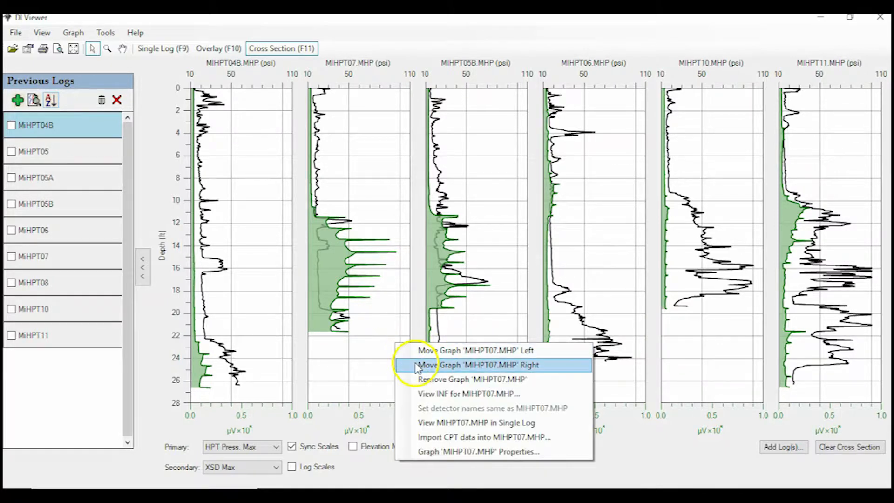
right_click(482, 352)
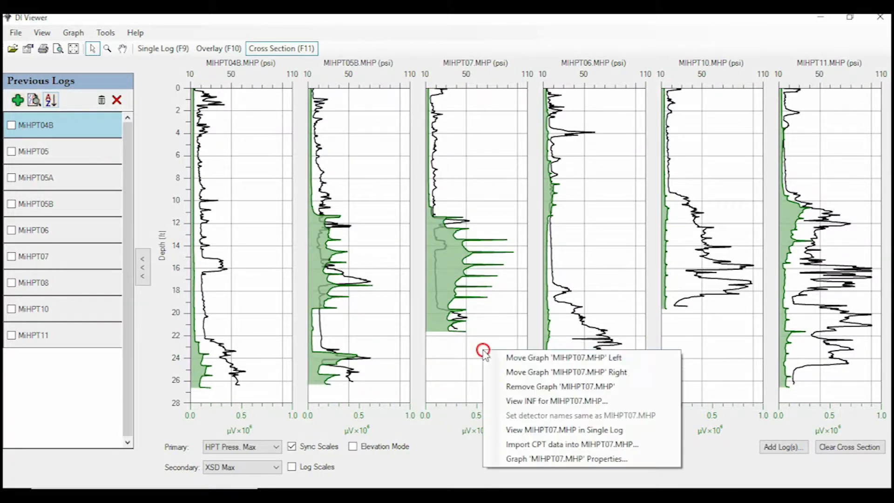
left_click(499, 373)
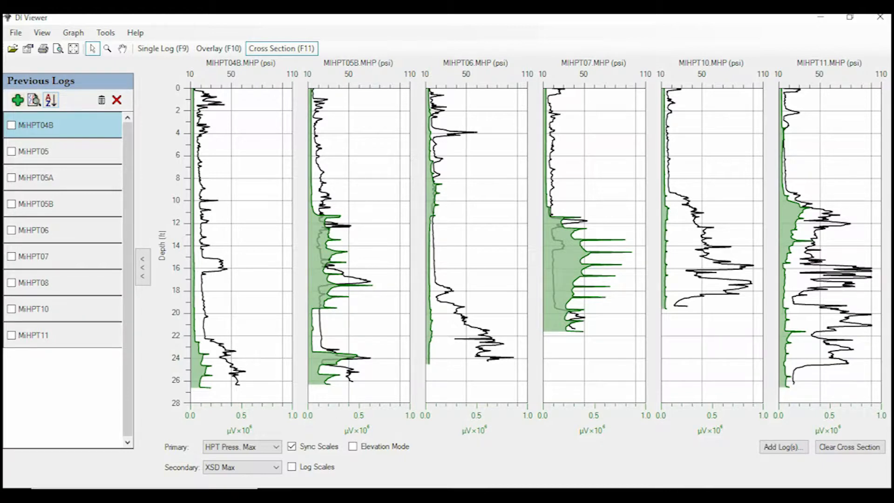
- Turn on elevation mode with starting elevations of 1505, 1500, 1501, 1503 and 1504 ft for logs MIHPT04B, 05B, 06, 10 and 11 respectively
left_click(353, 449)
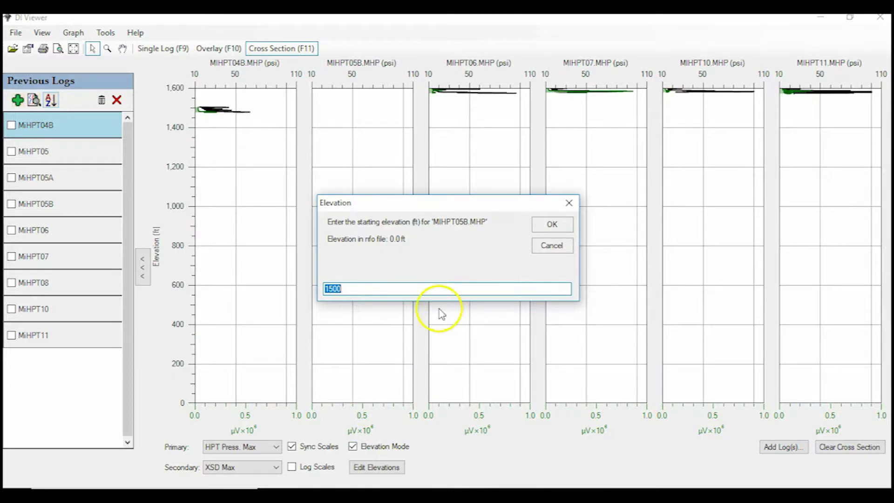
left_click(540, 223)
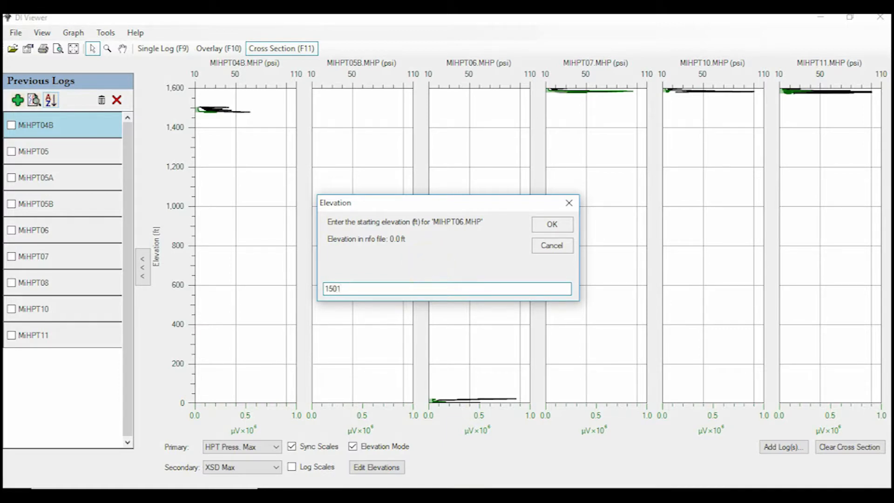
key("Return")
type("1501")
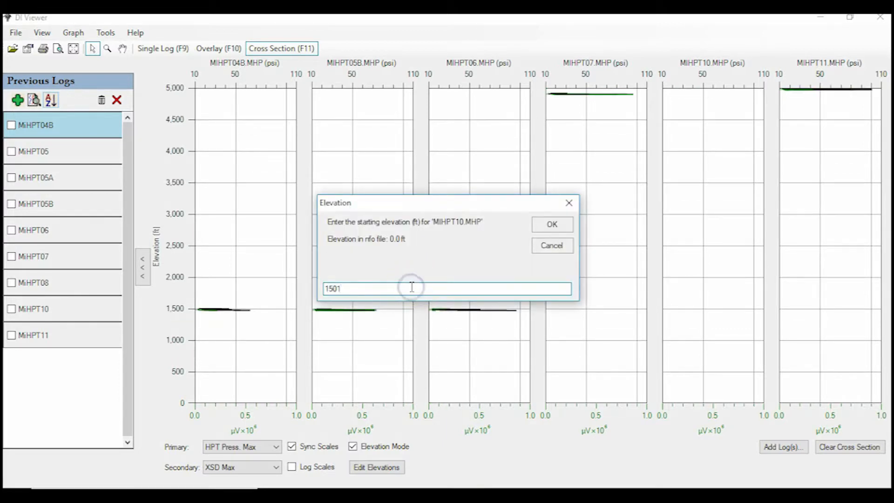
key("Return")
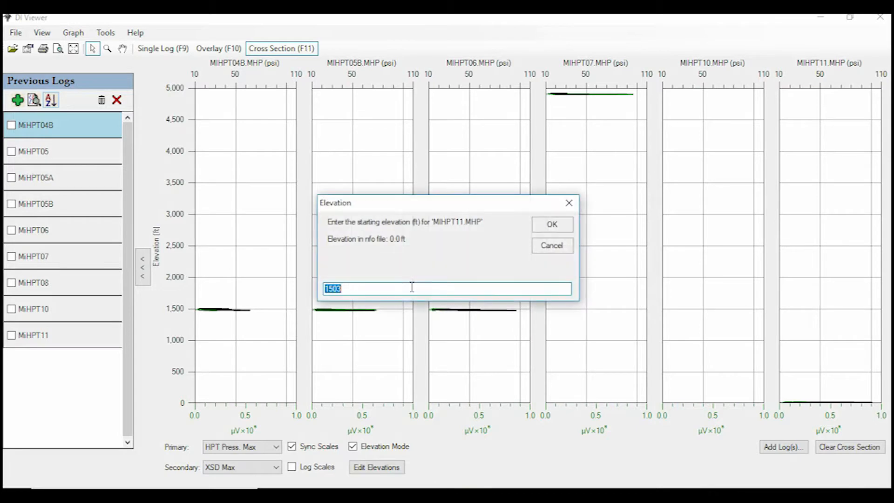
type("1504")
key("Return")
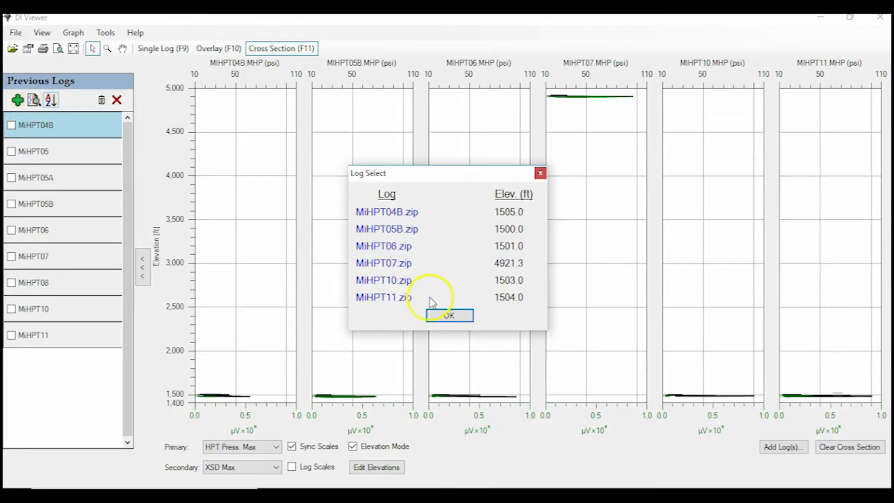
left_click(441, 315)
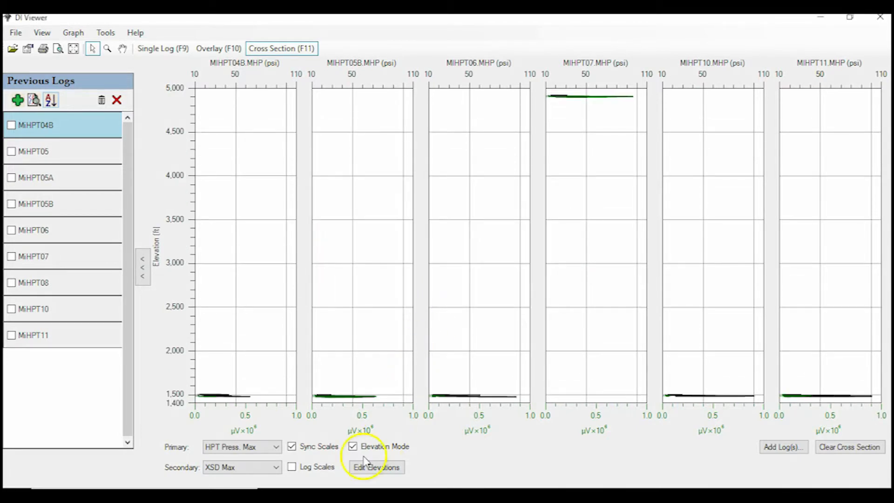
- Reopen the log elevation list and set the starting elevation of MiHPT07 to 1498 ft
left_click(353, 447)
left_click(354, 447)
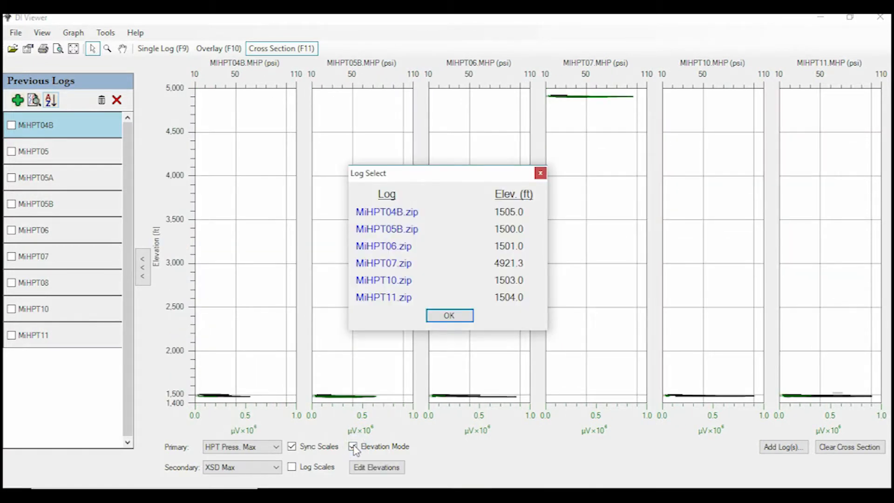
left_click(400, 264)
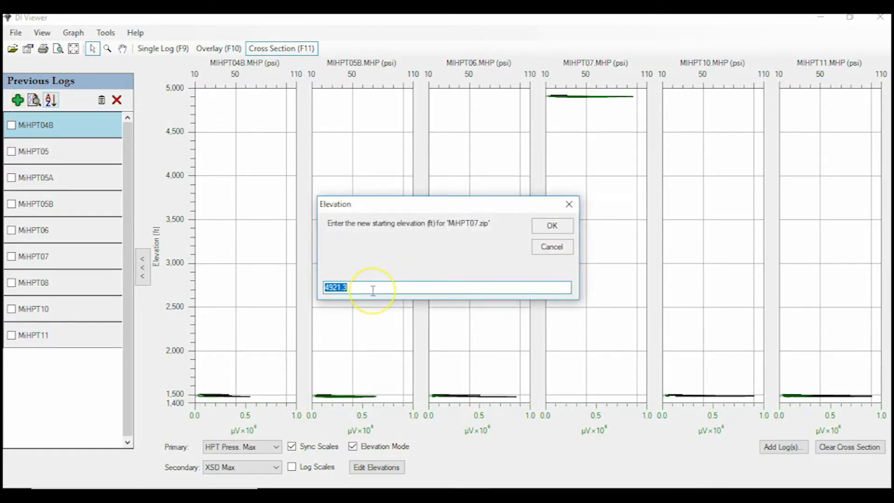
type("11")
key("BackSpace")
type("498")
key("Return")
left_click(449, 315)
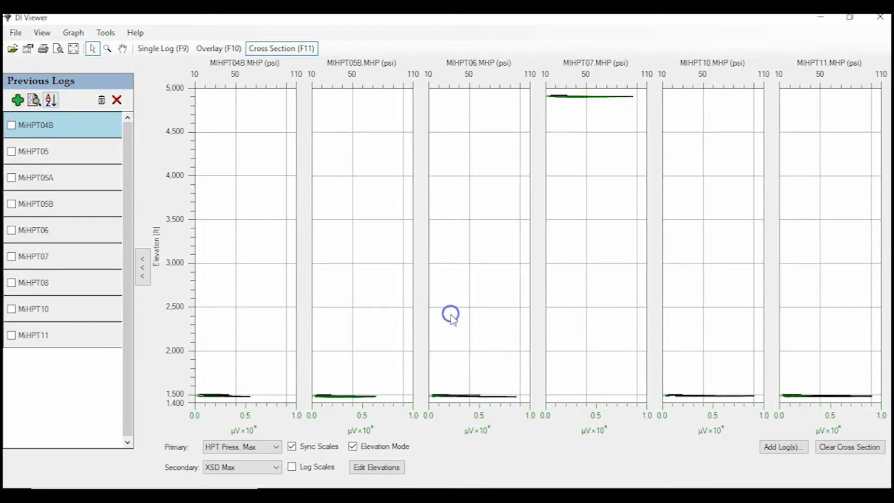
- Switch elevation mode off and on again to redraw the cross section, accepting the listed log elevations
left_click(362, 446)
left_click(361, 446)
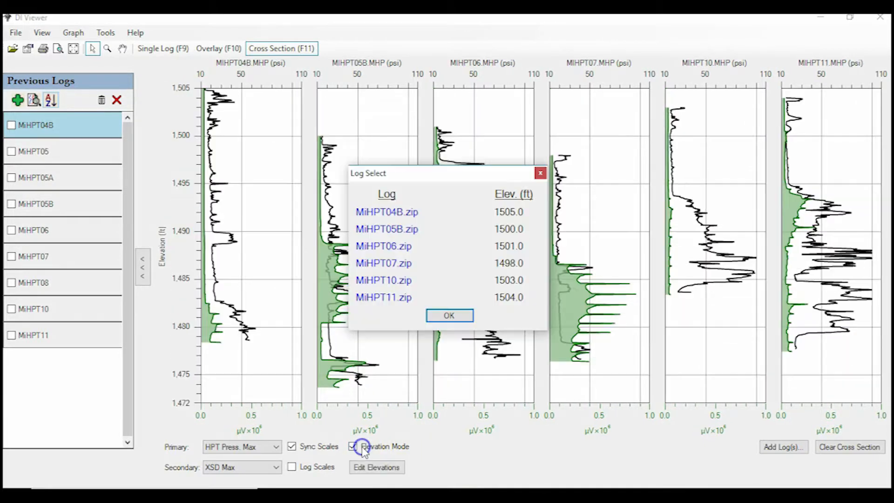
left_click(450, 317)
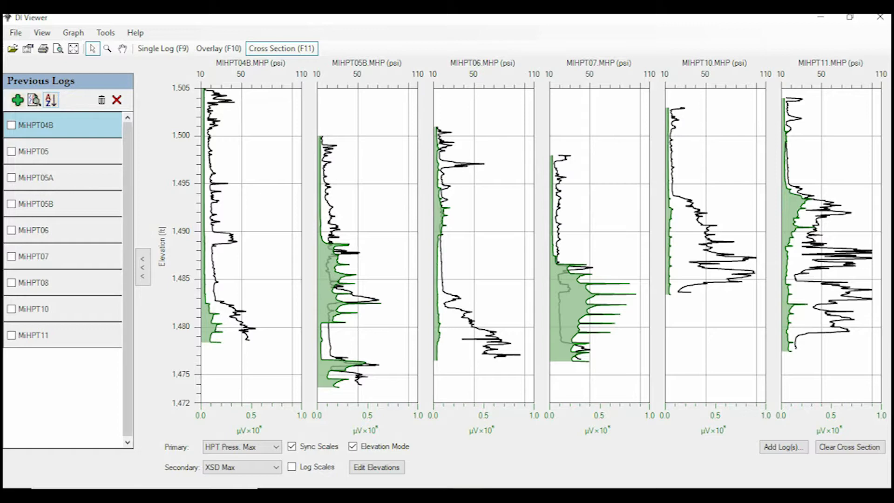
- Set the page orientation to landscape for printing the cross section
left_click(17, 33)
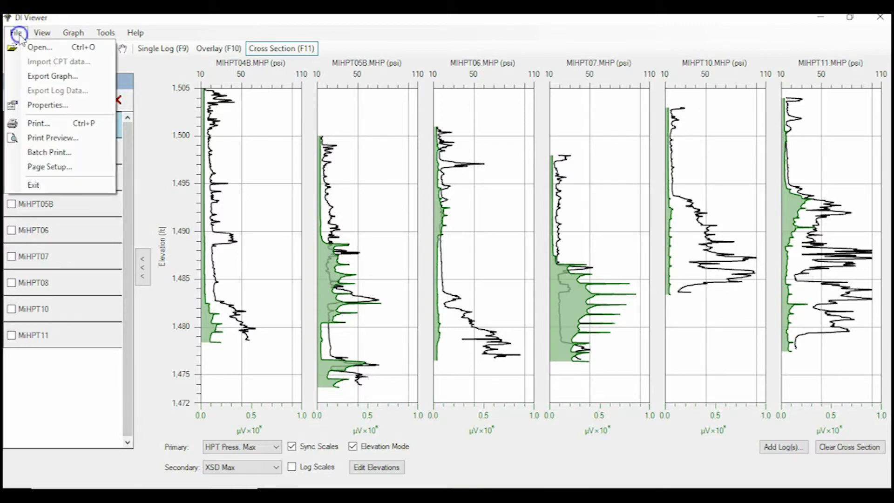
left_click(49, 167)
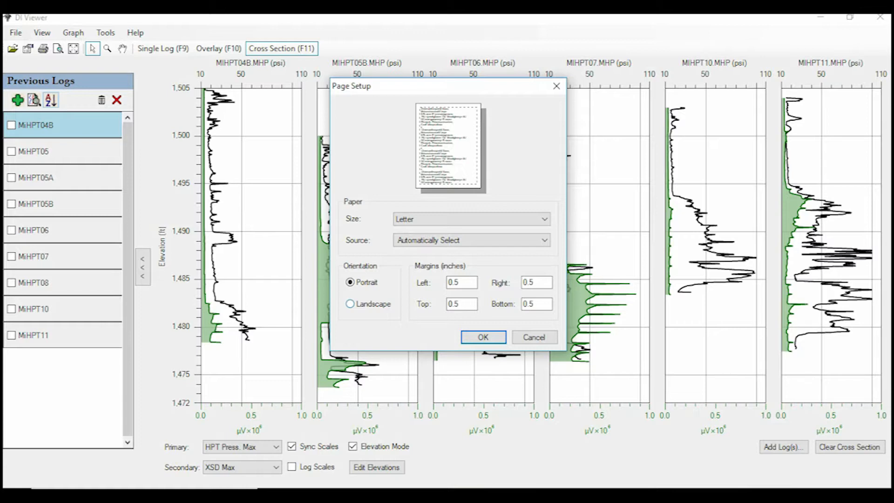
left_click(359, 303)
left_click(487, 339)
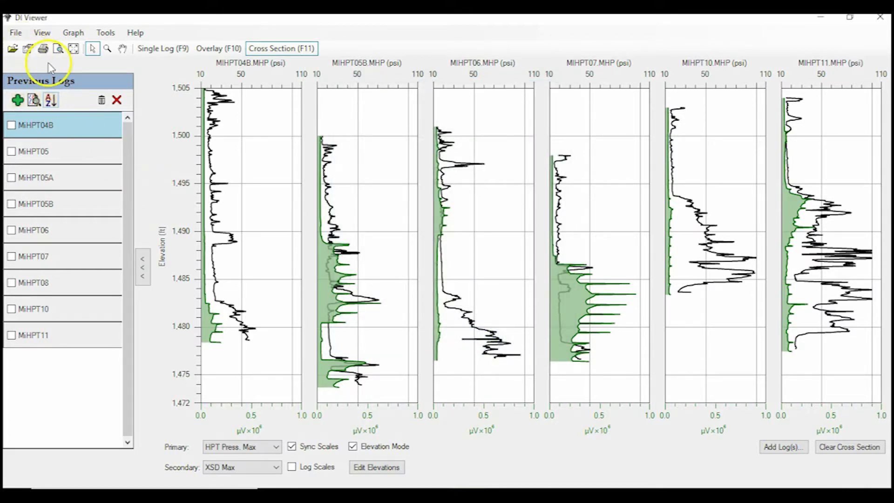
- Start printing the cross section and choose the PDFCreator printer
left_click(43, 48)
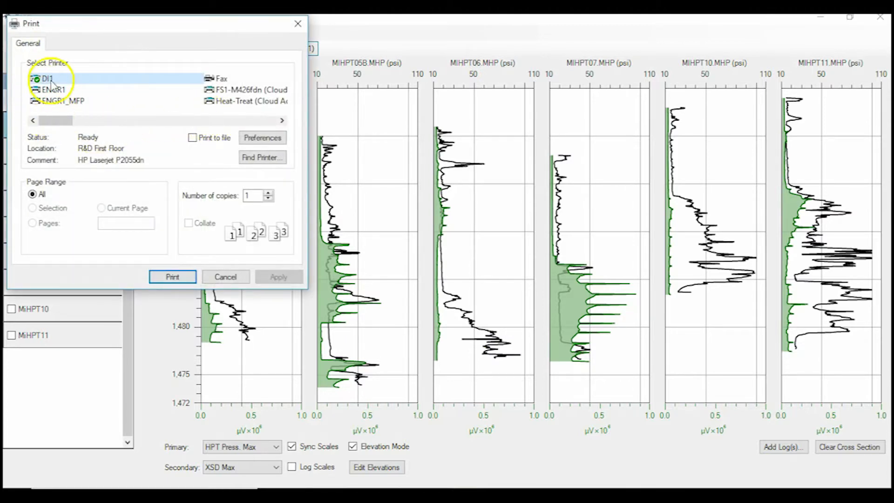
left_click(171, 120)
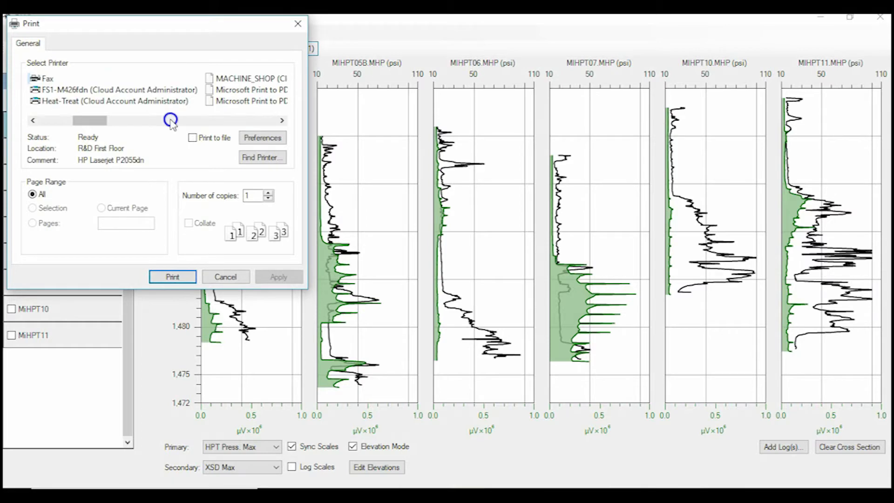
left_click(171, 120)
left_click(193, 120)
left_click(231, 102)
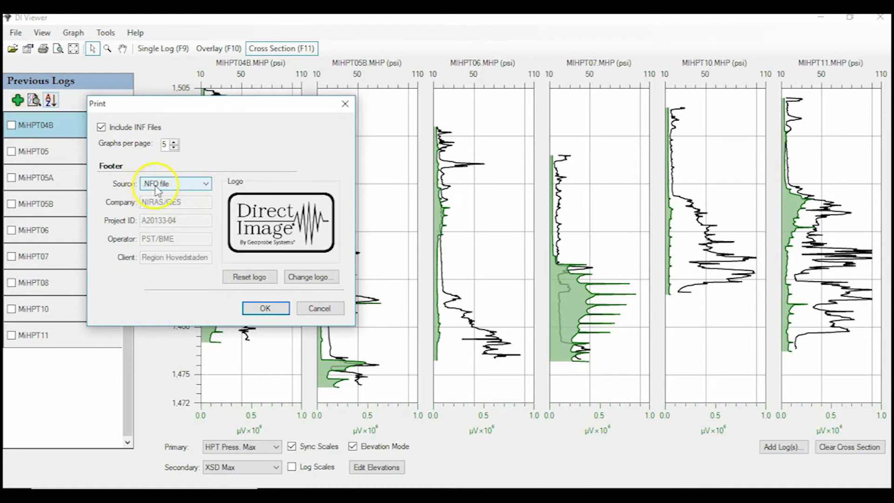
- Print with a manually entered footer left blank, without the INF files, and with 6 graphs per page
left_click(183, 184)
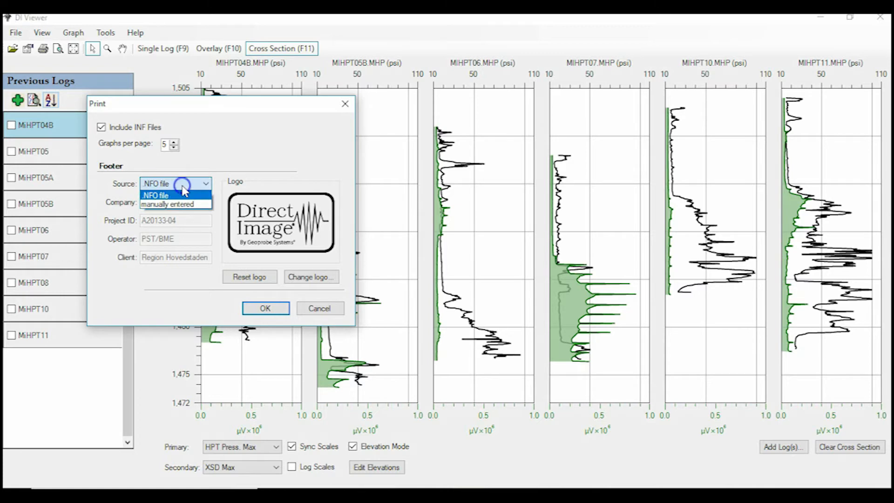
left_click(184, 205)
left_click(180, 204)
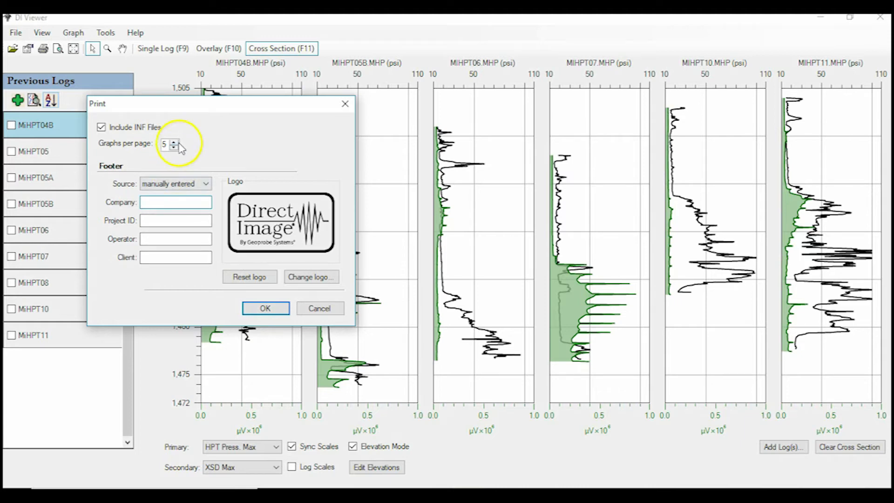
left_click(102, 127)
left_click(174, 142)
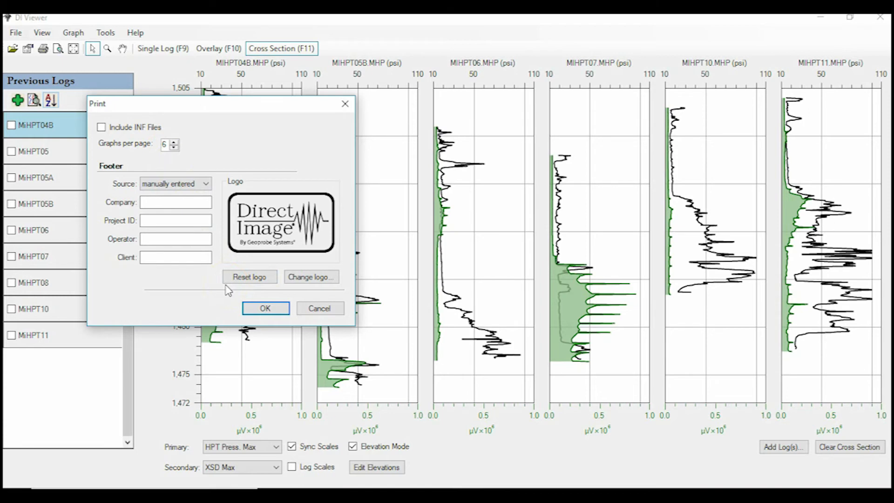
left_click(265, 308)
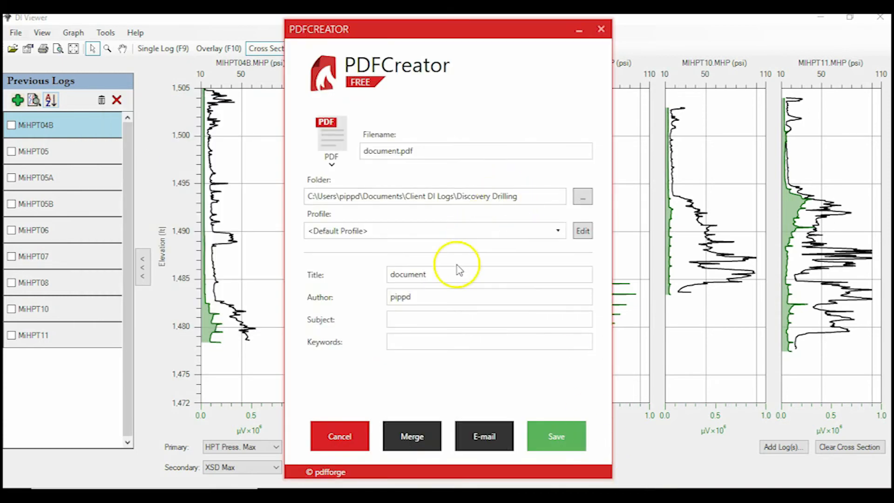
- Name the PDF file "MiHPT Log" and save it in the Discovery Drilling folder
left_click(435, 149)
key("BackSpace")
key("ctrl+a")
type("MiHPT Log")
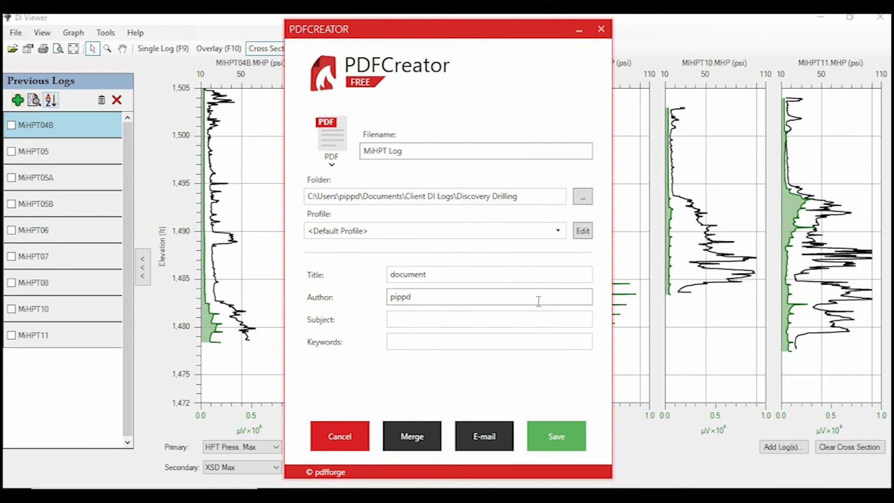
left_click(548, 429)
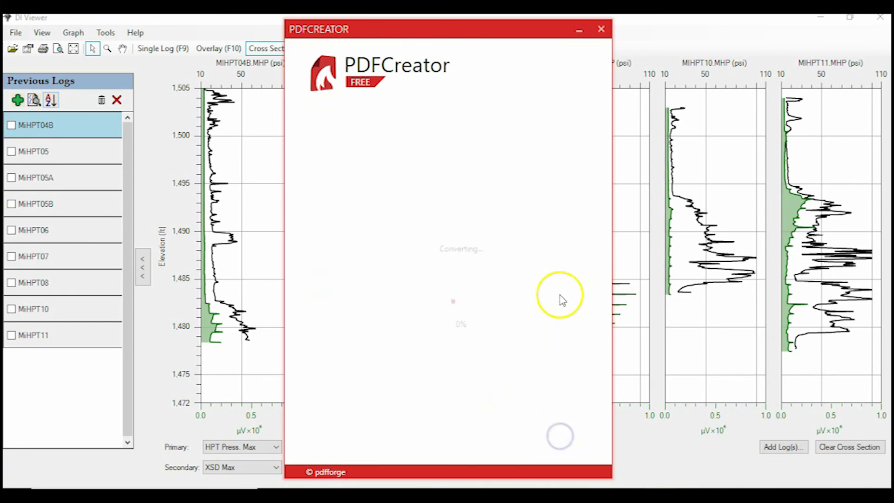